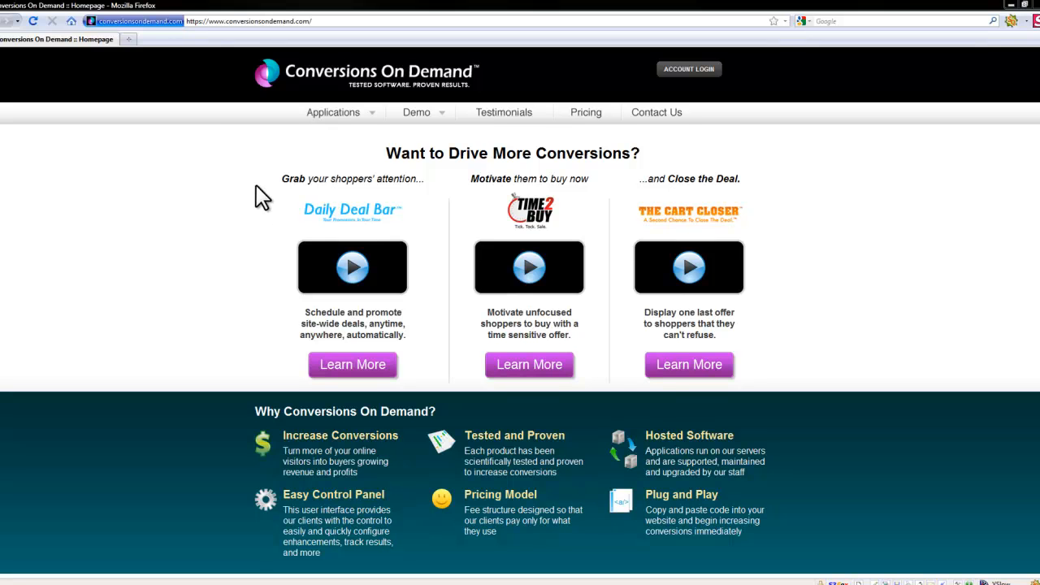
Step: Log in to the account with the demo e-mail, the account password and the security code
{"action": "left_click", "coordinate": [692, 71]}
{"action": "left_click", "coordinate": [679, 100]}
{"action": "key", "text": "Down"}
{"action": "key", "text": "Tab"}
{"action": "type", "text": "••••"}
{"action": "key", "text": "Tab"}
{"action": "type", "text": "MHEF"}
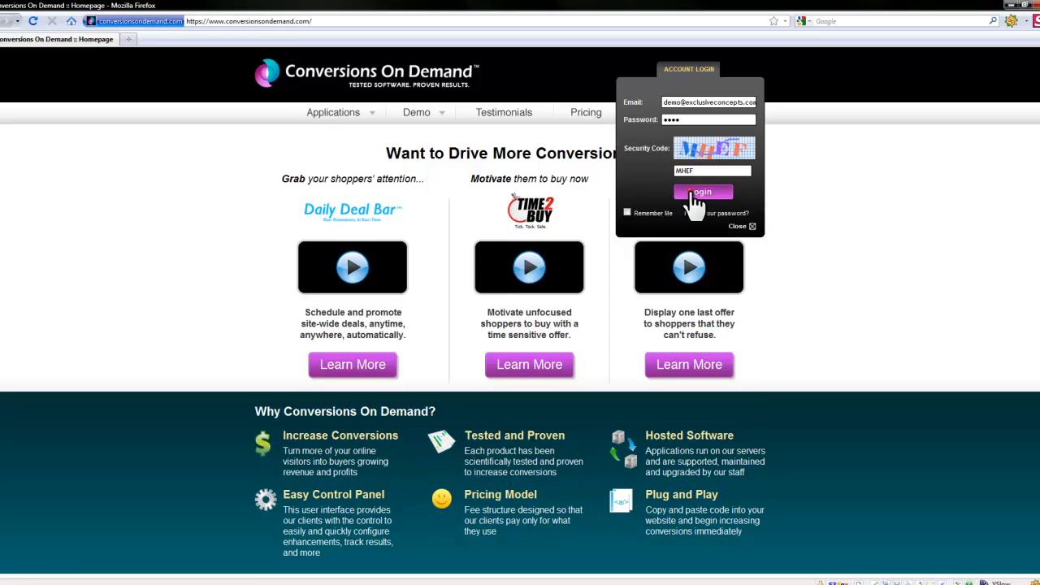
{"action": "left_click", "coordinate": [691, 193]}
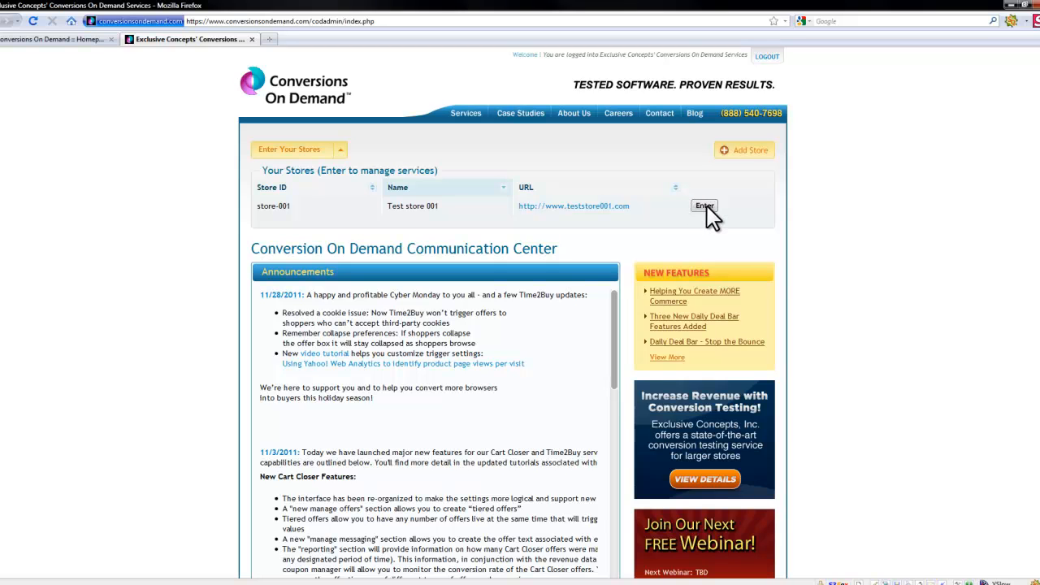
Step: Enter store-001 and open The Cart Closer settings
{"action": "left_click", "coordinate": [704, 206]}
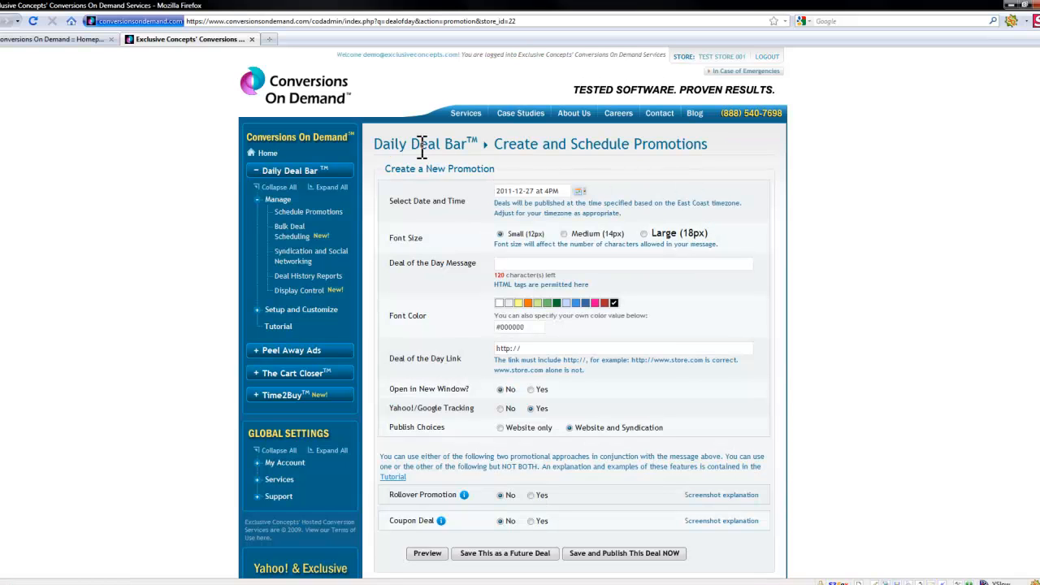
{"action": "left_click", "coordinate": [312, 375]}
{"action": "left_click", "coordinate": [279, 233]}
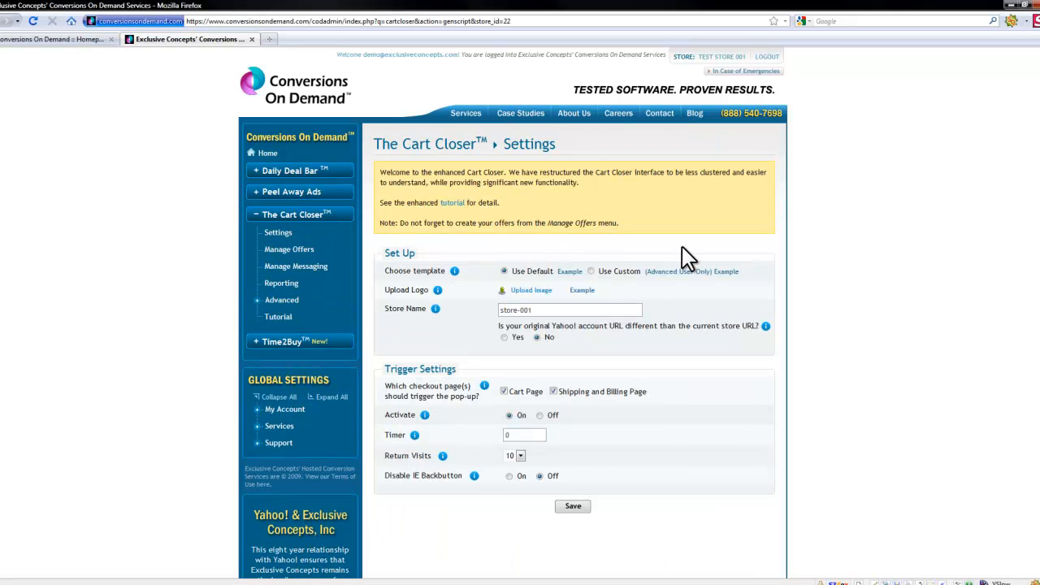
Step: View the upload logo example preview and close it
{"action": "scroll", "coordinate": [681, 247], "scroll_direction": "down", "scroll_amount": 2}
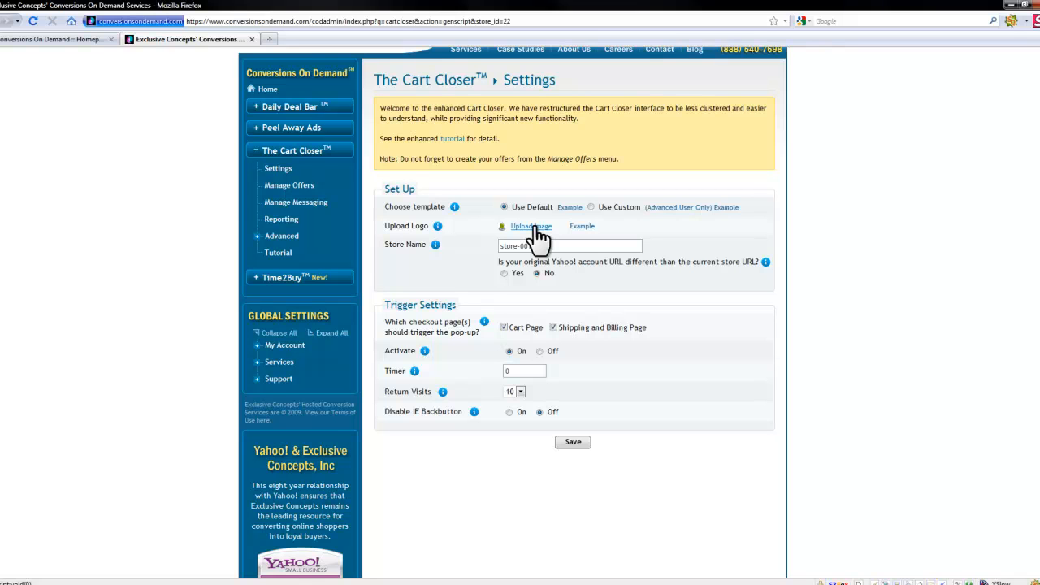
{"action": "left_click", "coordinate": [582, 227]}
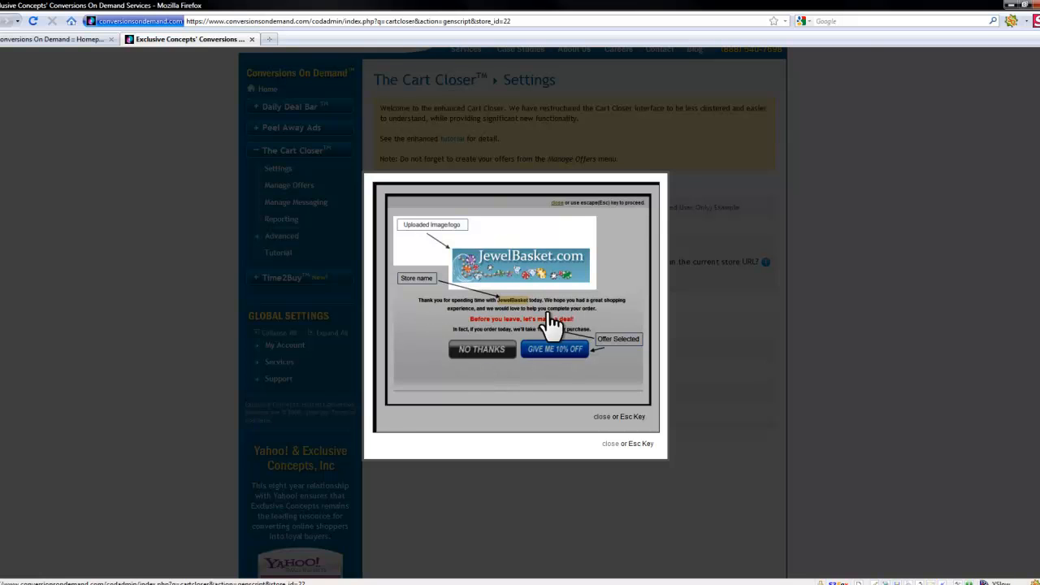
{"action": "left_click", "coordinate": [611, 445]}
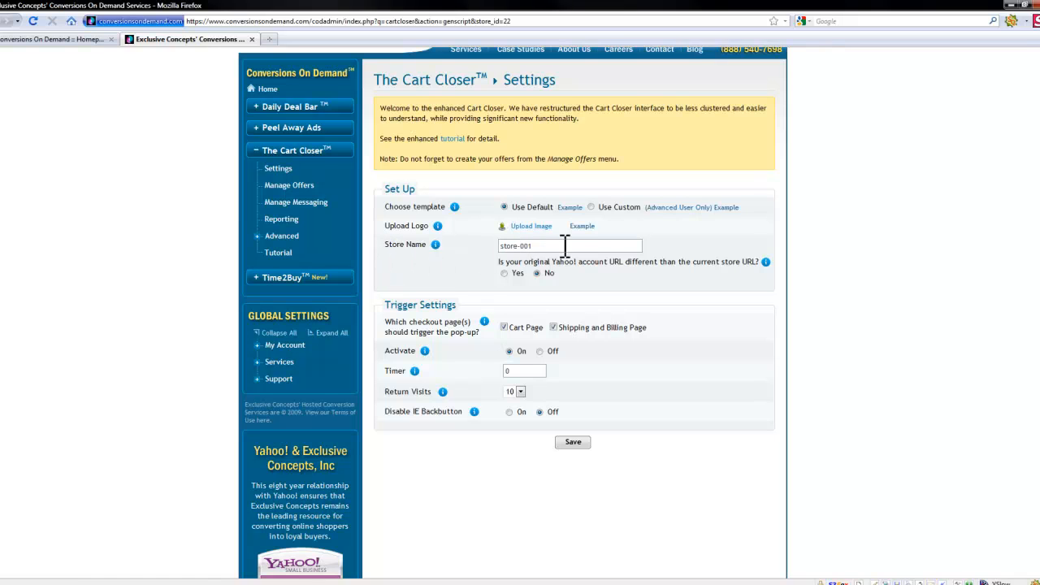
Step: Rename the store name to Exclusive Concepts Store, Inc
{"action": "left_click", "coordinate": [591, 245]}
{"action": "left_click_drag", "start_coordinate": [591, 245], "coordinate": [477, 240]}
{"action": "type", "text": "Exclusive Concepts Store, Inc."}
Step: Set the Timer to 10 and Return Visits to 1
{"action": "scroll", "coordinate": [445, 338], "scroll_direction": "down", "scroll_amount": 2}
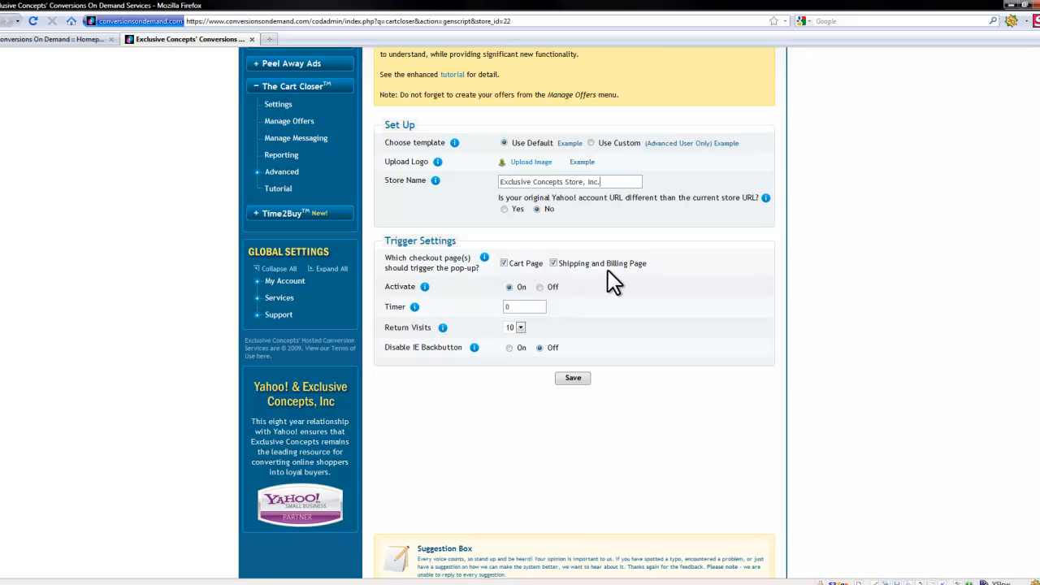
{"action": "left_click", "coordinate": [511, 306]}
{"action": "scroll", "coordinate": [491, 308], "scroll_direction": "down", "scroll_amount": 3}
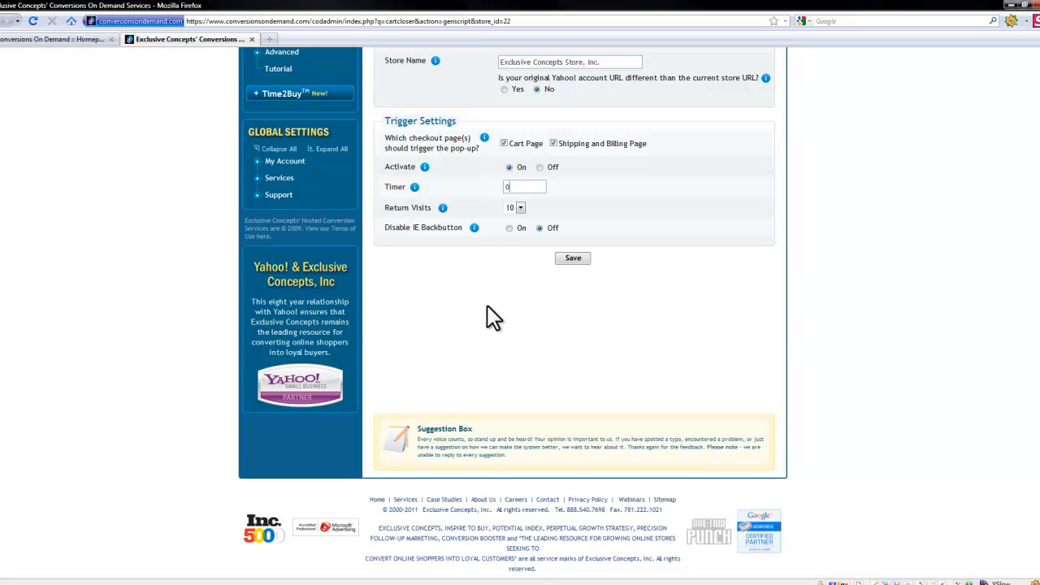
{"action": "key", "text": "BackSpace"}
{"action": "type", "text": "10"}
{"action": "left_click", "coordinate": [524, 210]}
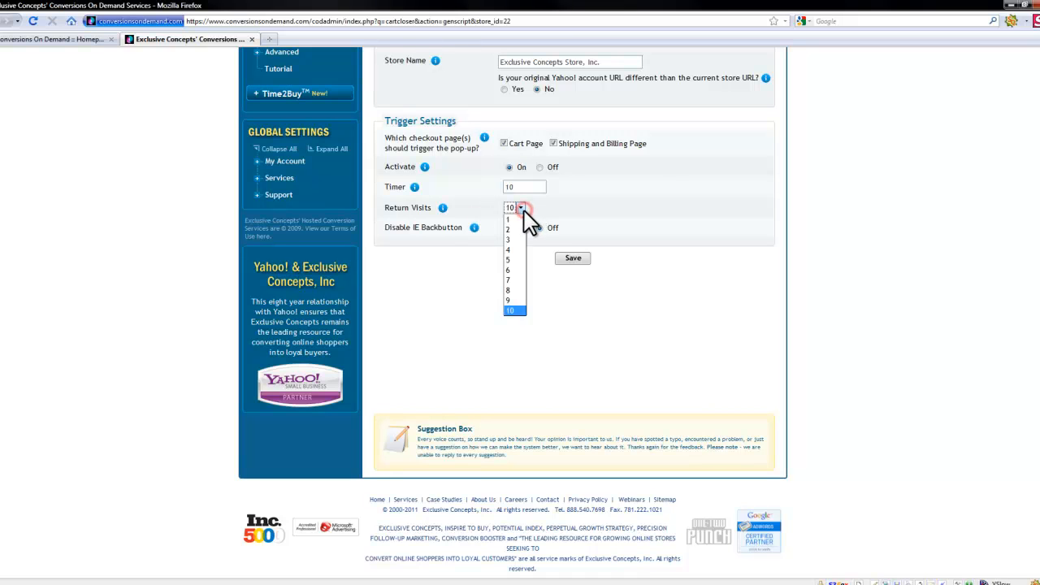
{"action": "left_click", "coordinate": [519, 221]}
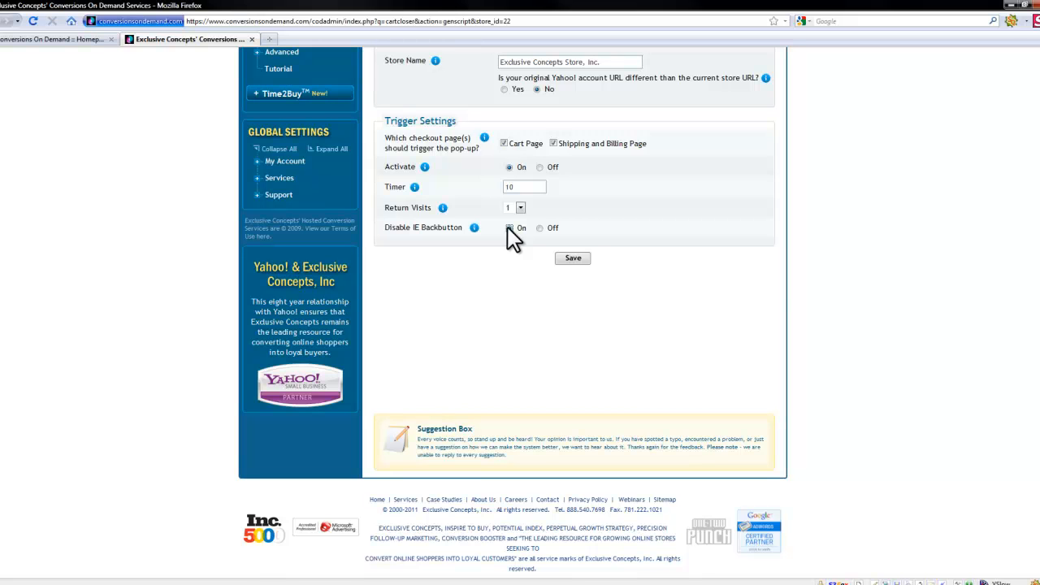
Step: Save the Cart Closer settings and dismiss the reminder dialog
{"action": "scroll", "coordinate": [598, 208], "scroll_direction": "up", "scroll_amount": 5}
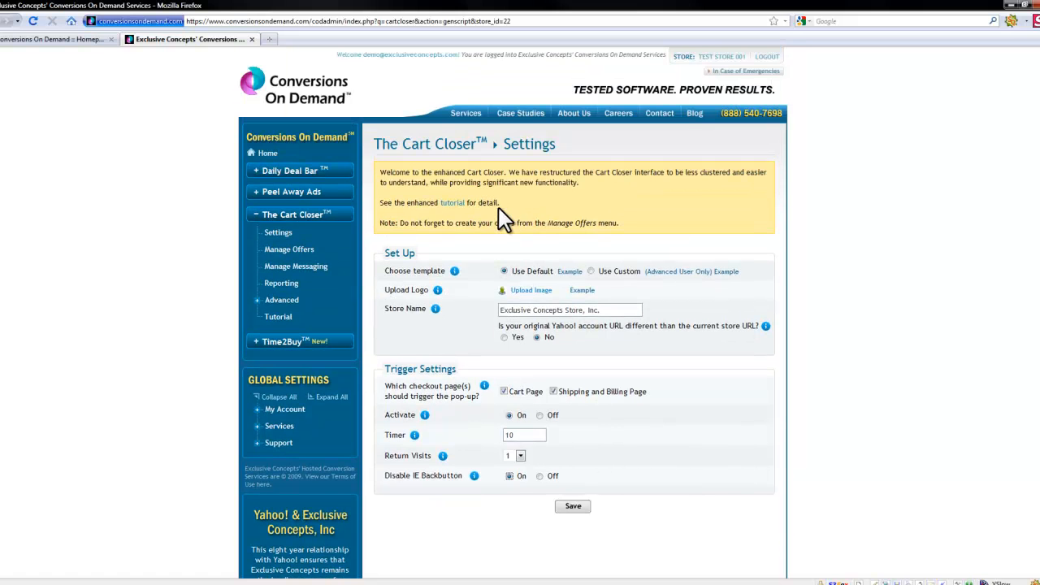
{"action": "left_click", "coordinate": [578, 509]}
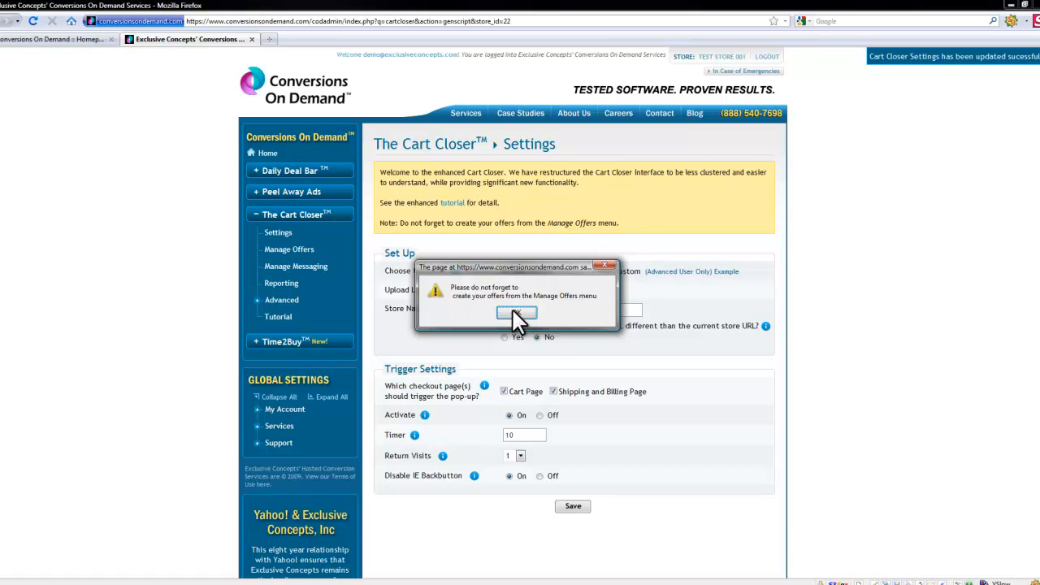
{"action": "left_click", "coordinate": [514, 314]}
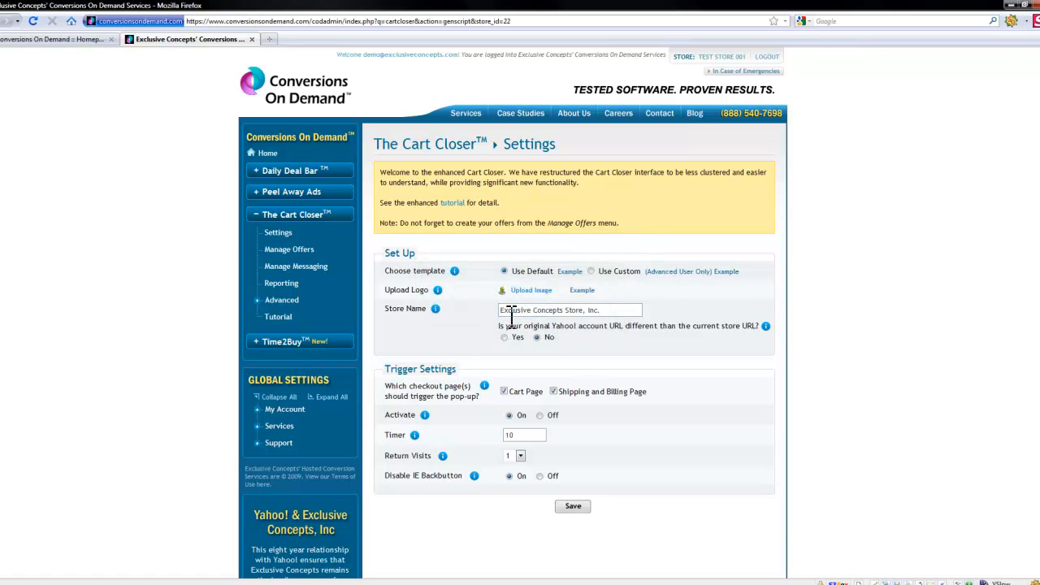
Step: Open Manage Offers and set the first offer's minimum cart value to $19
{"action": "left_click", "coordinate": [289, 250]}
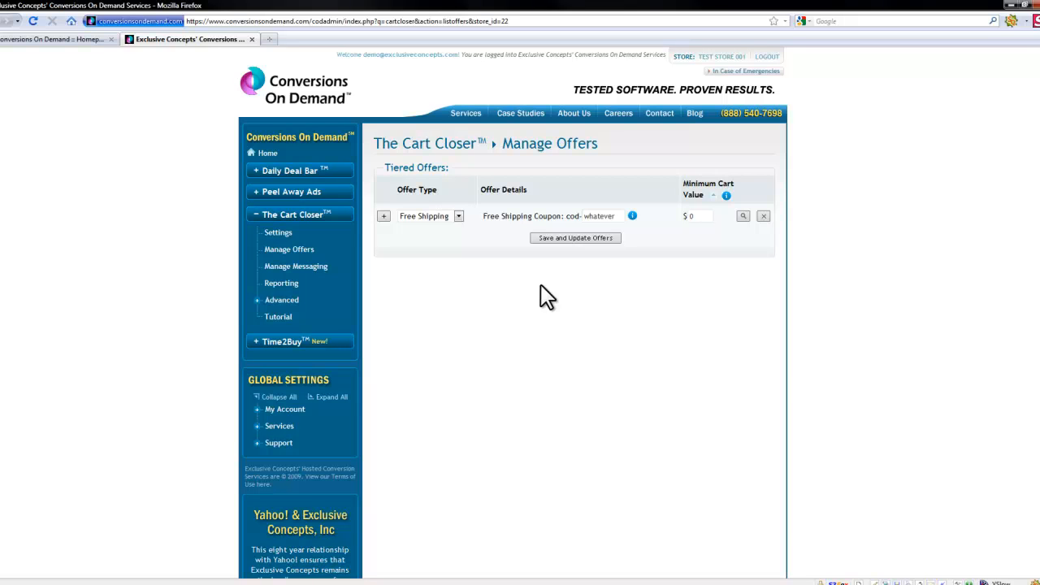
{"action": "left_click", "coordinate": [703, 216]}
{"action": "key", "text": "BackSpace"}
{"action": "type", "text": "19"}
Step: Set the first offer's coupon suffix to save5
{"action": "left_click", "coordinate": [623, 214]}
{"action": "left_click_drag", "start_coordinate": [622, 215], "coordinate": [582, 210]}
{"action": "type", "text": "save5"}
Step: Change the first offer to a Discount Offer of 5% off
{"action": "left_click", "coordinate": [438, 217]}
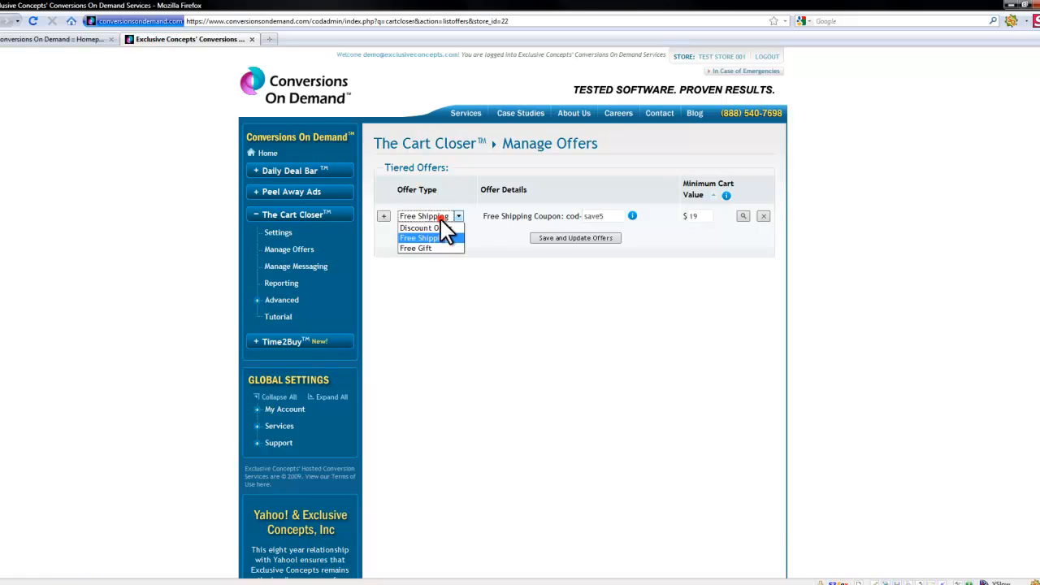
{"action": "left_click", "coordinate": [441, 230]}
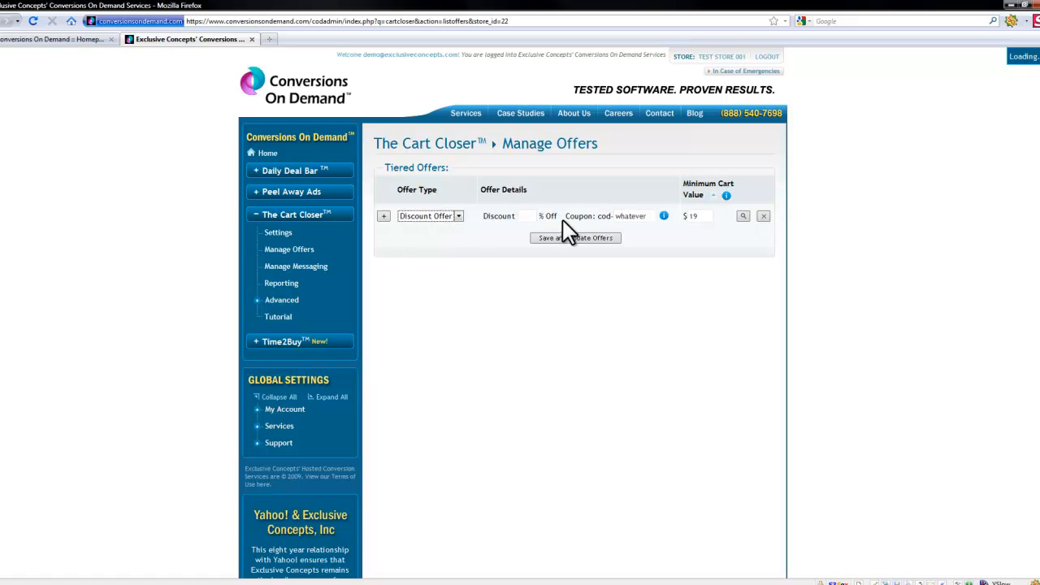
{"action": "left_click", "coordinate": [536, 216]}
{"action": "type", "text": "5"}
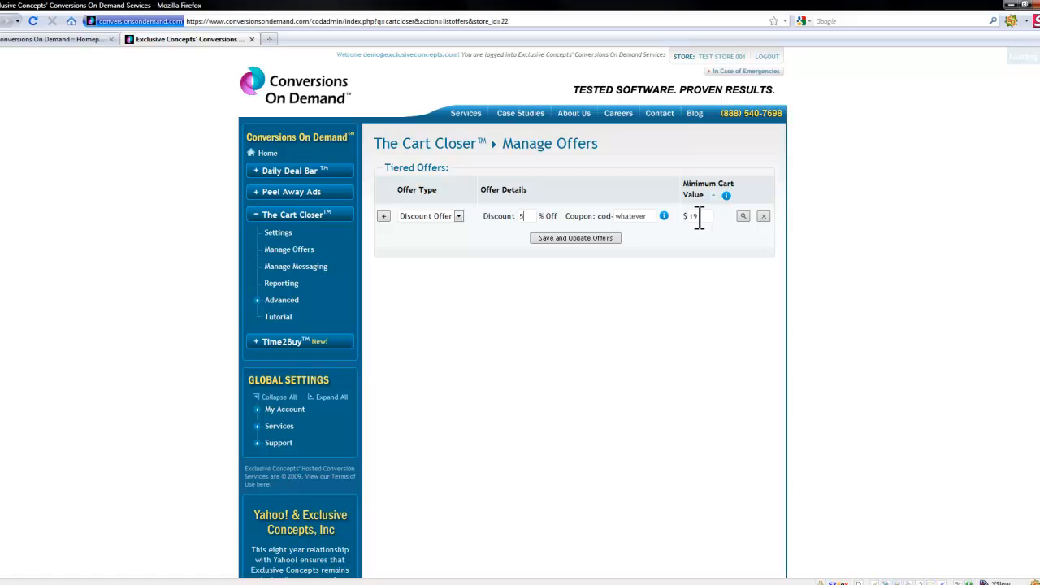
Step: Add a second discount offer of 10% off with coupon suffix save10
{"action": "left_click", "coordinate": [382, 215]}
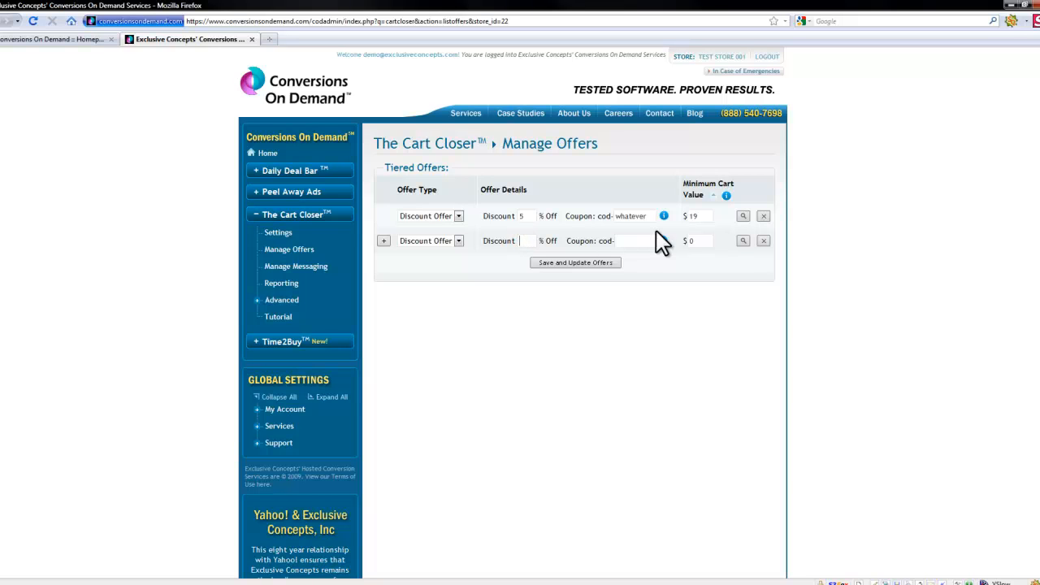
{"action": "type", "text": "10save10"}
Step: Set the first offer's coupon suffix to save5 and the second offer's minimum cart value to $49
{"action": "left_click_drag", "start_coordinate": [650, 216], "coordinate": [594, 210]}
{"action": "type", "text": "save5"}
{"action": "left_click", "coordinate": [704, 242]}
Step: Add a third offer and set its type to Free Shipping
{"action": "left_click", "coordinate": [383, 240]}
{"action": "left_click", "coordinate": [458, 265]}
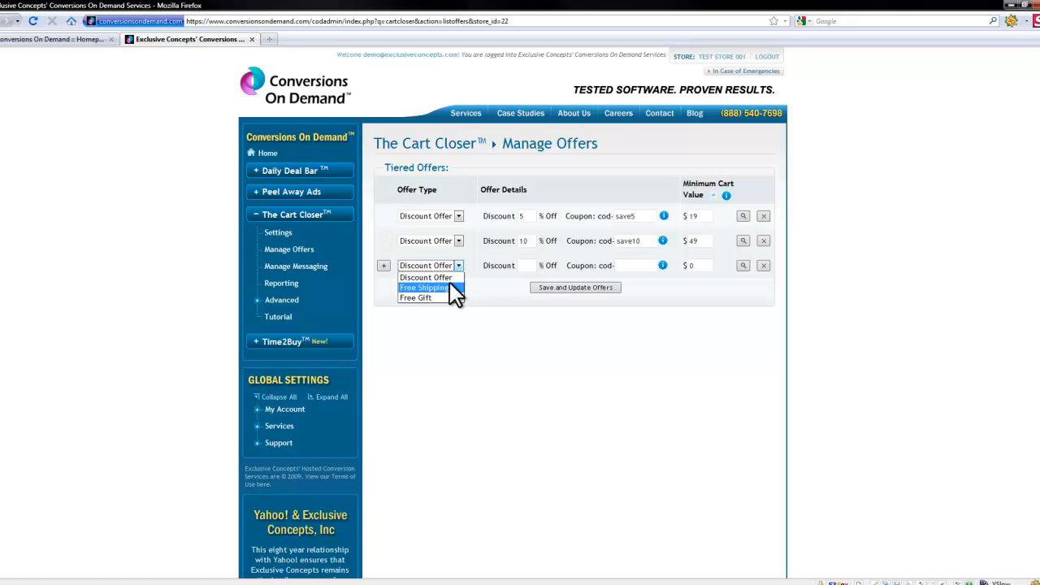
{"action": "left_click", "coordinate": [447, 287]}
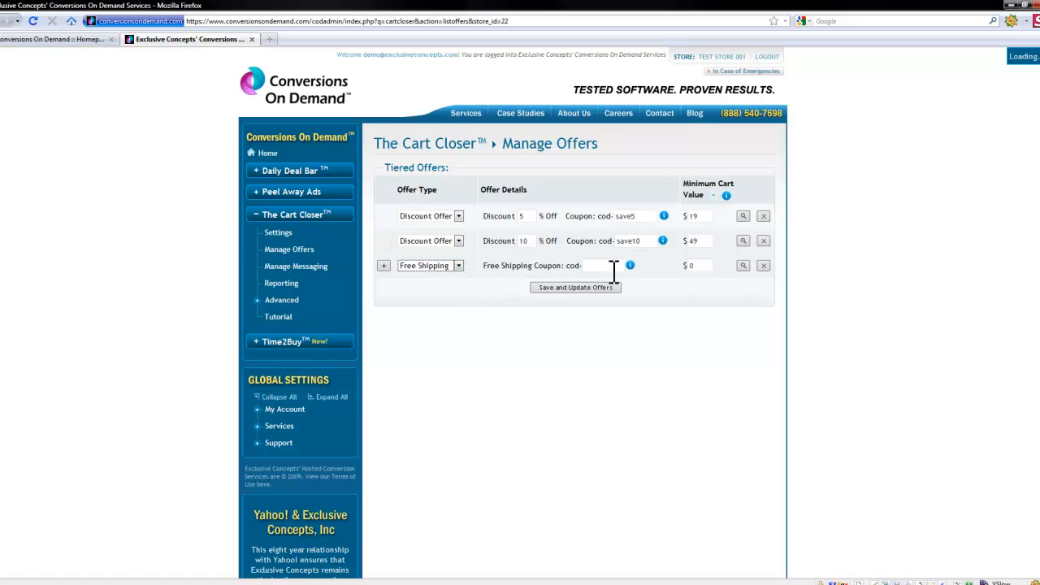
Step: Set the third offer's minimum cart value to $100 and coupon suffix freeship, then save the offers
{"action": "left_click", "coordinate": [696, 266]}
{"action": "key", "text": "BackSpace"}
{"action": "type", "text": "100"}
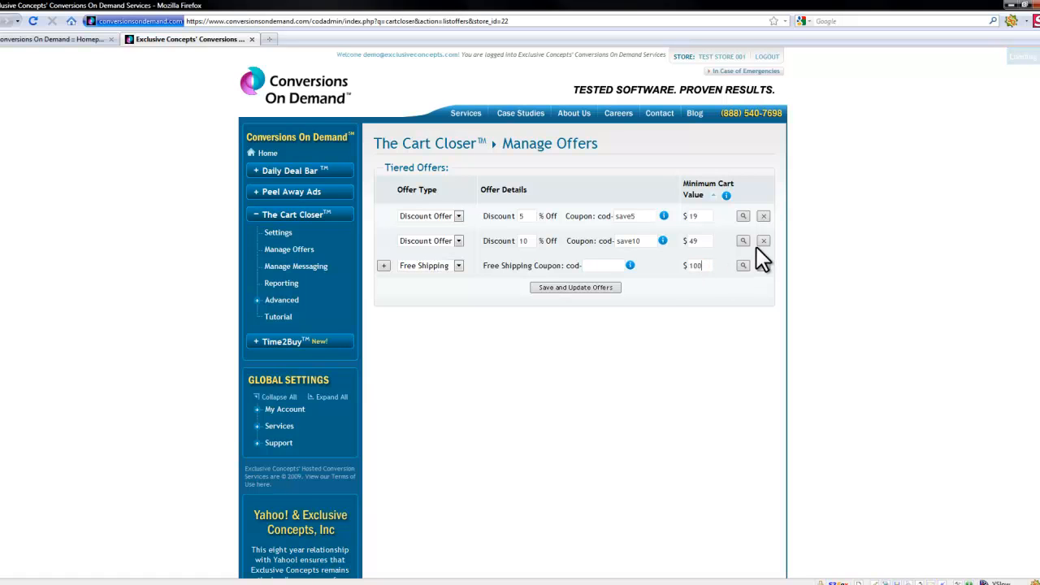
{"action": "left_click", "coordinate": [609, 266]}
{"action": "type", "text": "f"}
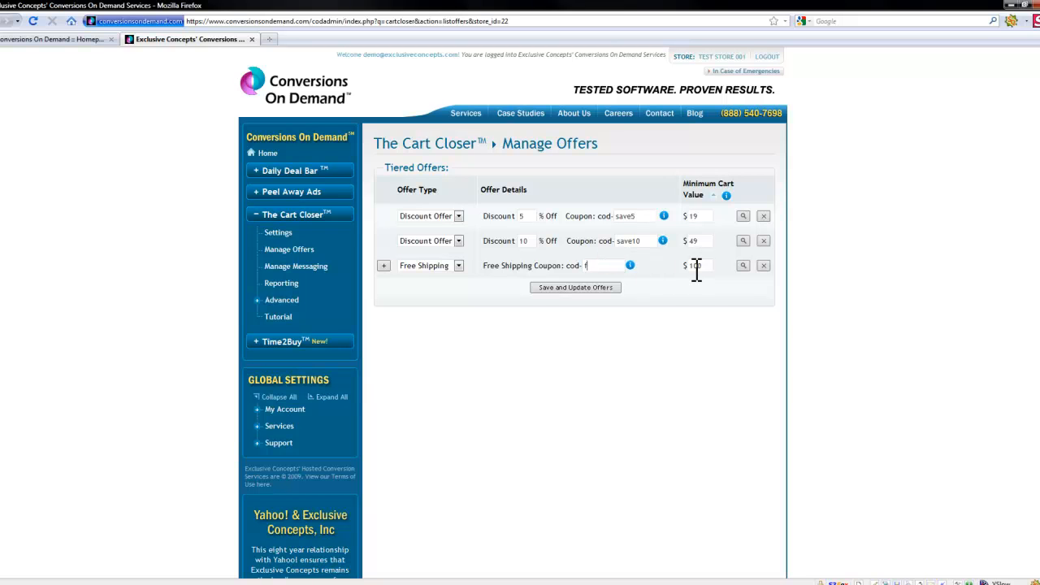
{"action": "type", "text": "reeship"}
{"action": "left_click", "coordinate": [566, 286]}
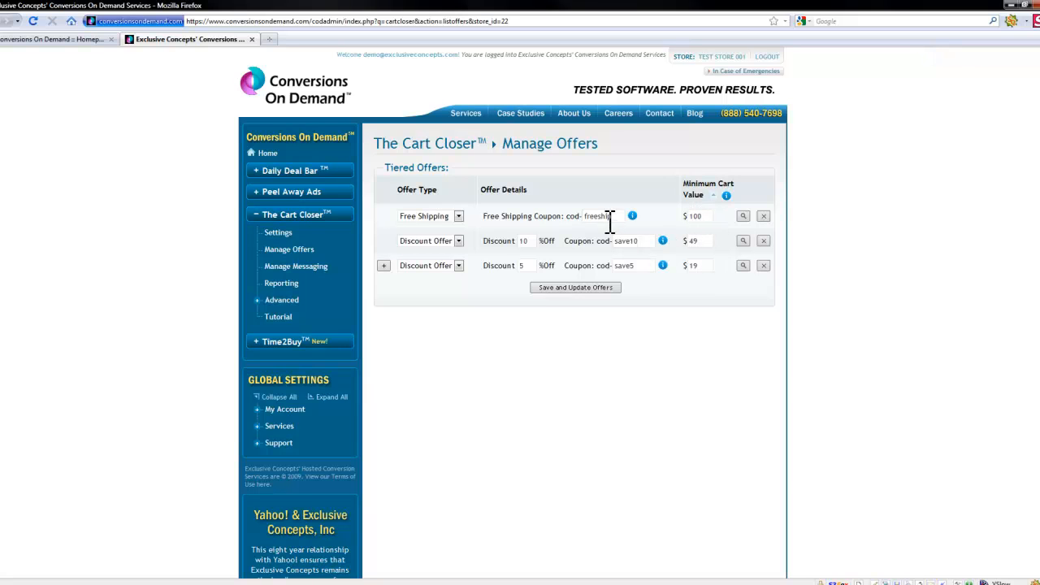
Step: Examine the coupon code prefix and its info tooltip
{"action": "left_click_drag", "start_coordinate": [567, 215], "coordinate": [597, 216]}
{"action": "mouse_move", "coordinate": [635, 217]}
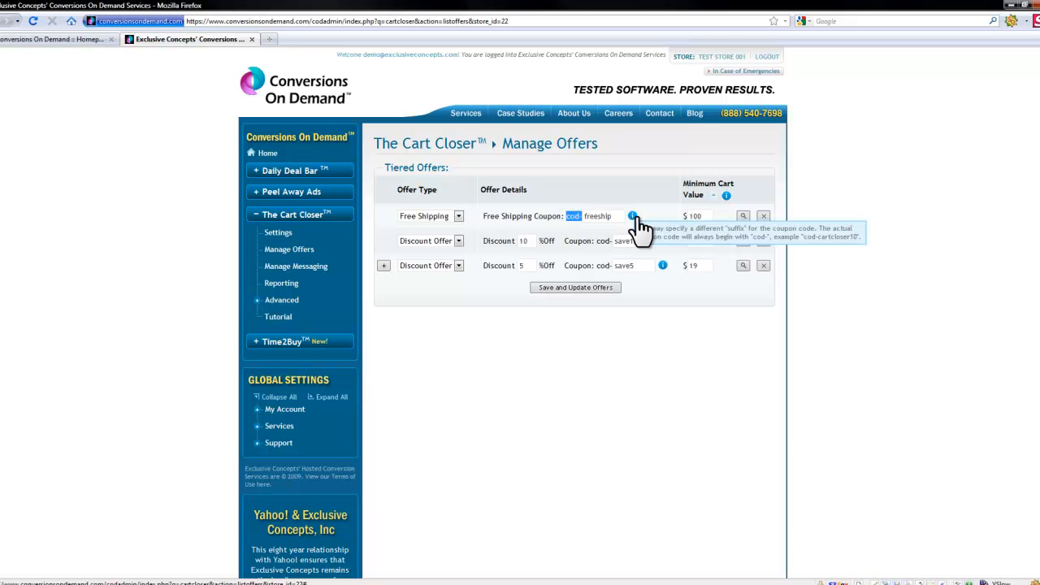
{"action": "left_click", "coordinate": [632, 200]}
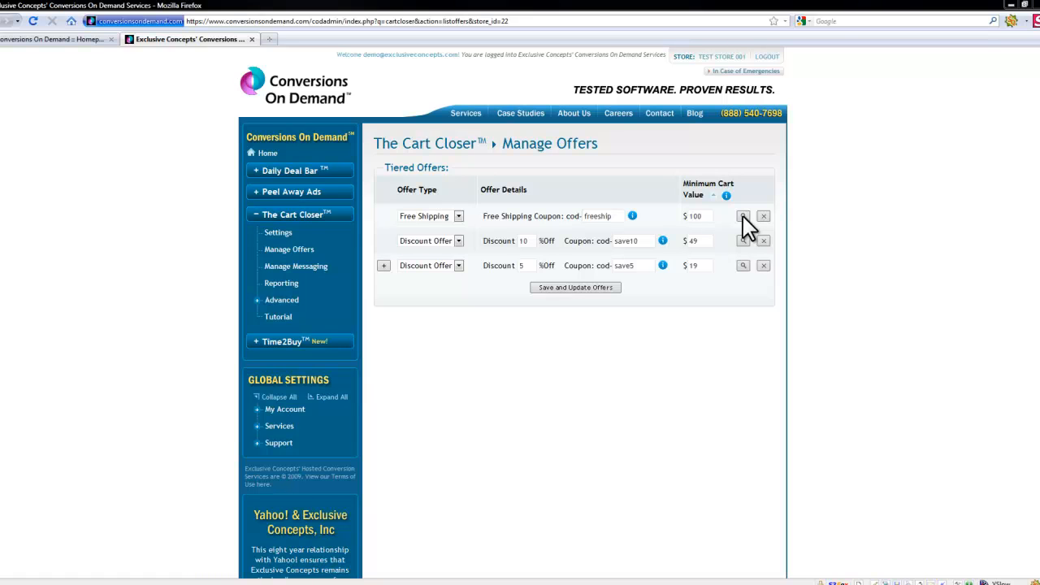
Step: Revisit Settings, then open Manage Messaging and review the Discount Offer Text placeholders
{"action": "left_click", "coordinate": [277, 234]}
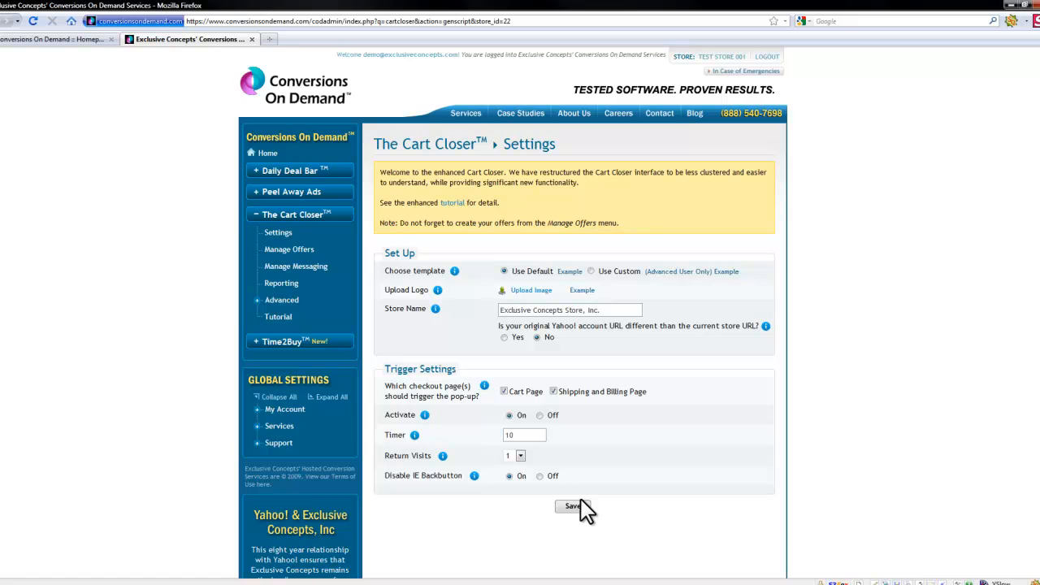
{"action": "left_click", "coordinate": [285, 272]}
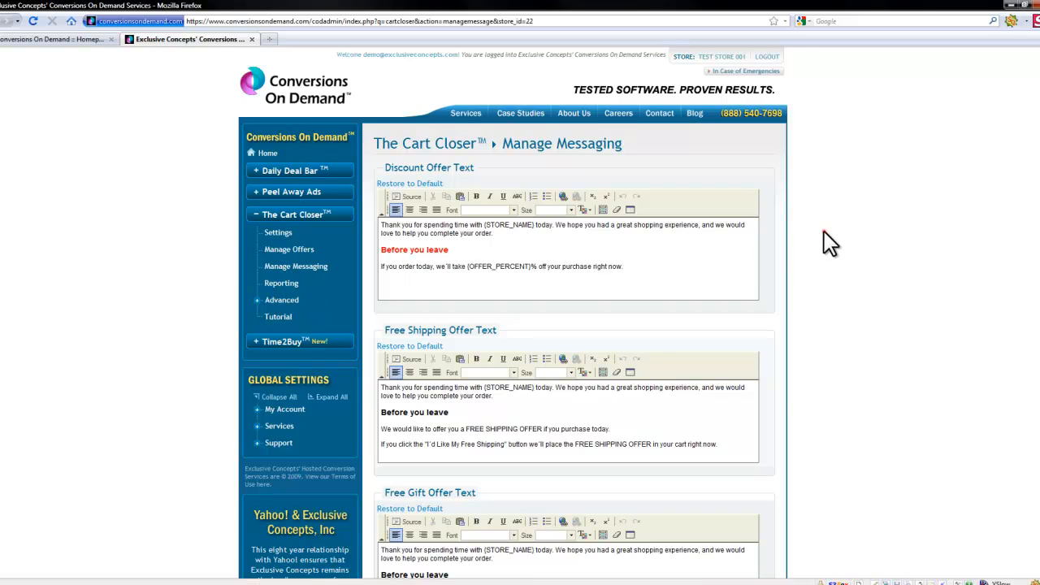
{"action": "scroll", "coordinate": [822, 231], "scroll_direction": "down", "scroll_amount": 2}
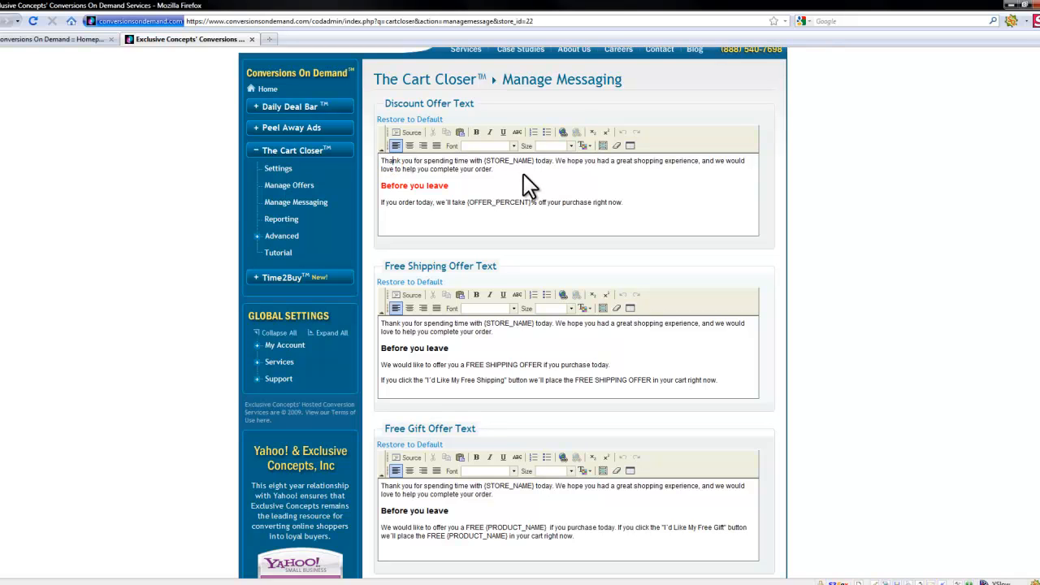
{"action": "left_click_drag", "start_coordinate": [535, 161], "coordinate": [486, 163]}
{"action": "left_click_drag", "start_coordinate": [467, 203], "coordinate": [531, 202]}
{"action": "left_click", "coordinate": [462, 203]}
Step: Review the offer and alert texts and update the offer text
{"action": "scroll", "coordinate": [475, 264], "scroll_direction": "down", "scroll_amount": 3}
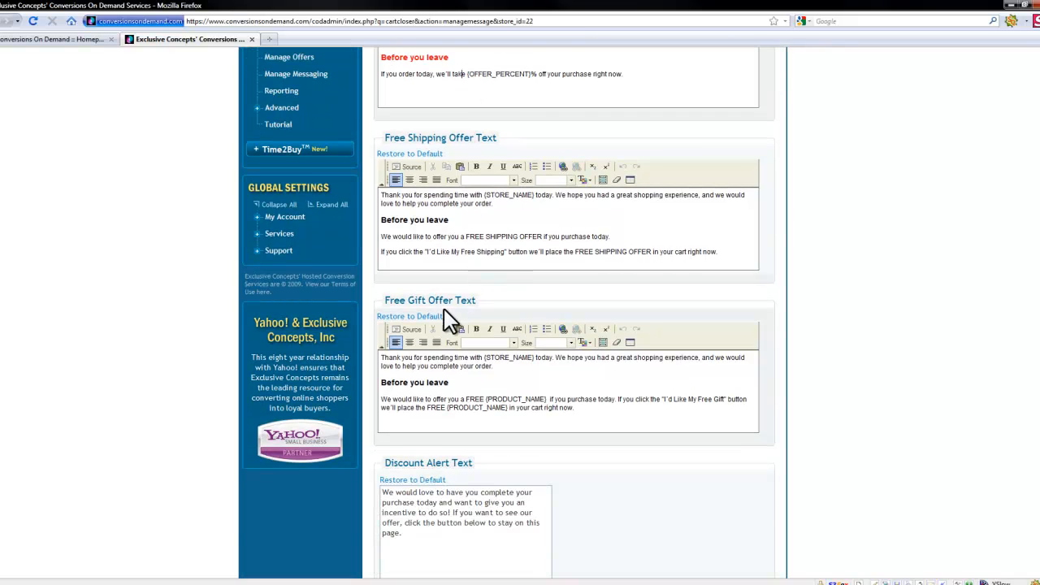
{"action": "scroll", "coordinate": [447, 313], "scroll_direction": "down", "scroll_amount": 4}
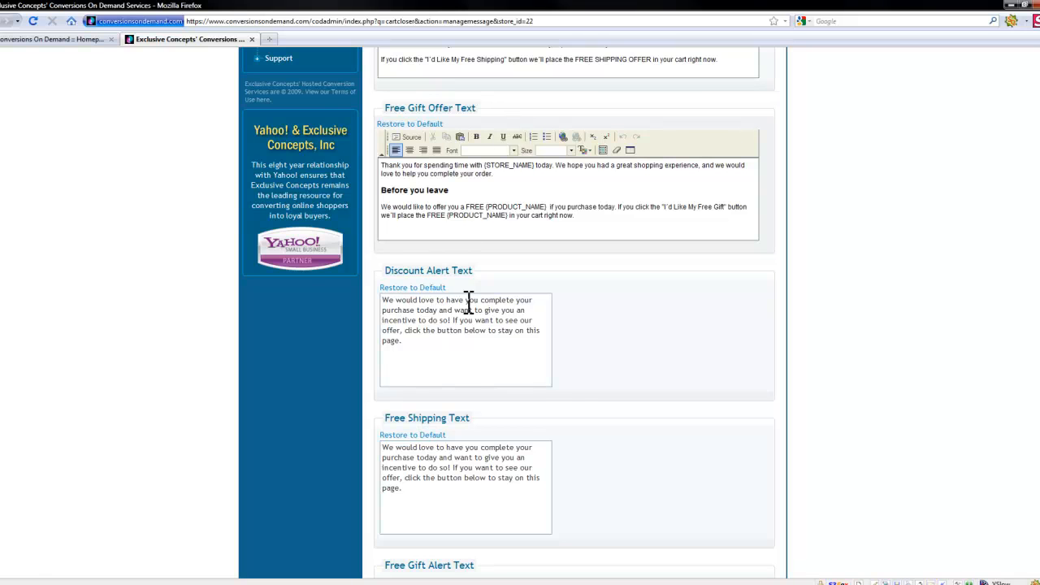
{"action": "scroll", "coordinate": [474, 305], "scroll_direction": "down", "scroll_amount": 3}
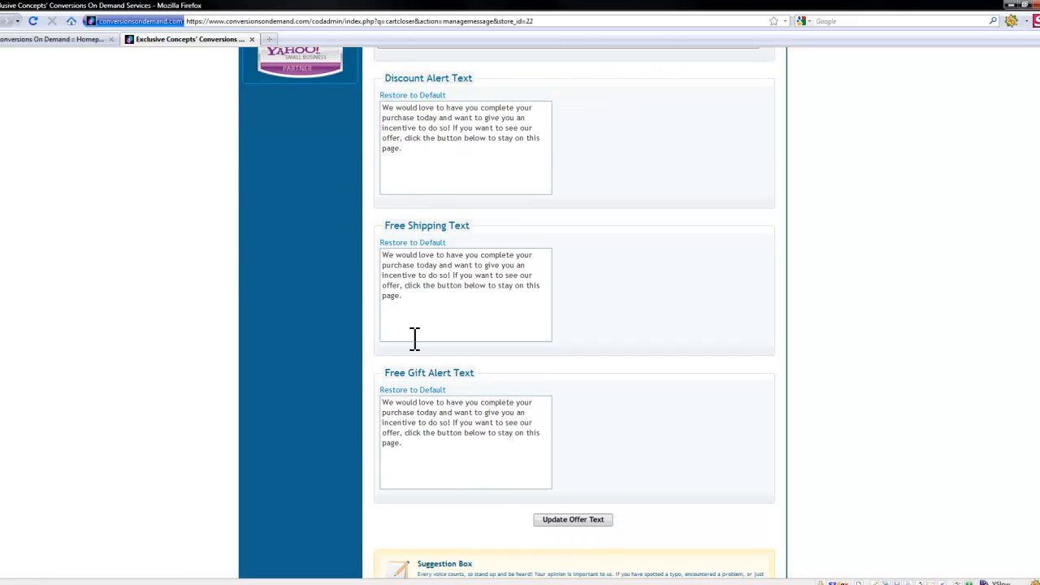
{"action": "left_click", "coordinate": [424, 463]}
{"action": "left_click", "coordinate": [584, 524]}
Step: Open The Cart Closer reporting page
{"action": "scroll", "coordinate": [596, 265], "scroll_direction": "up", "scroll_amount": 2}
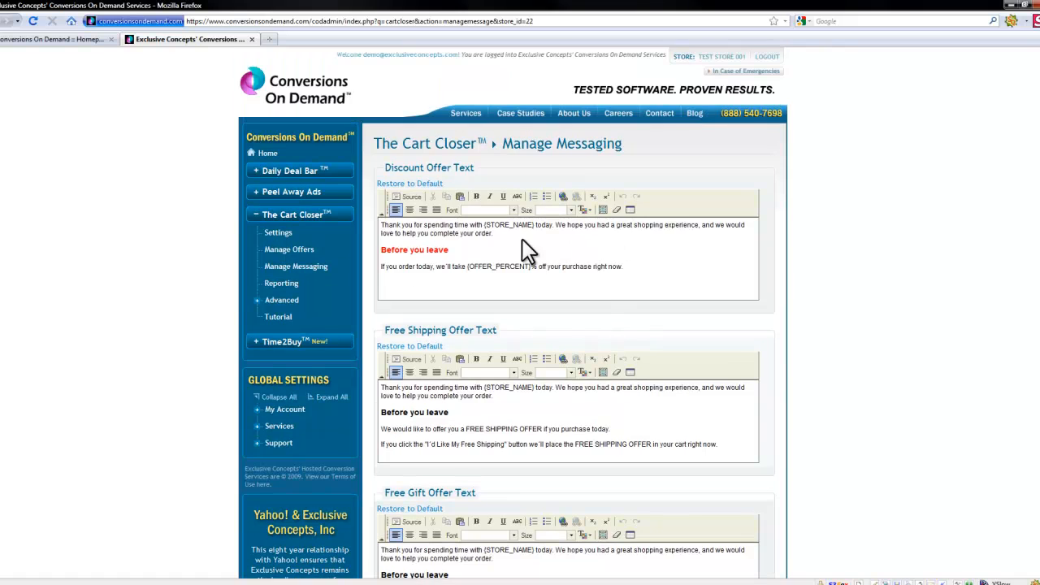
{"action": "left_click", "coordinate": [271, 286]}
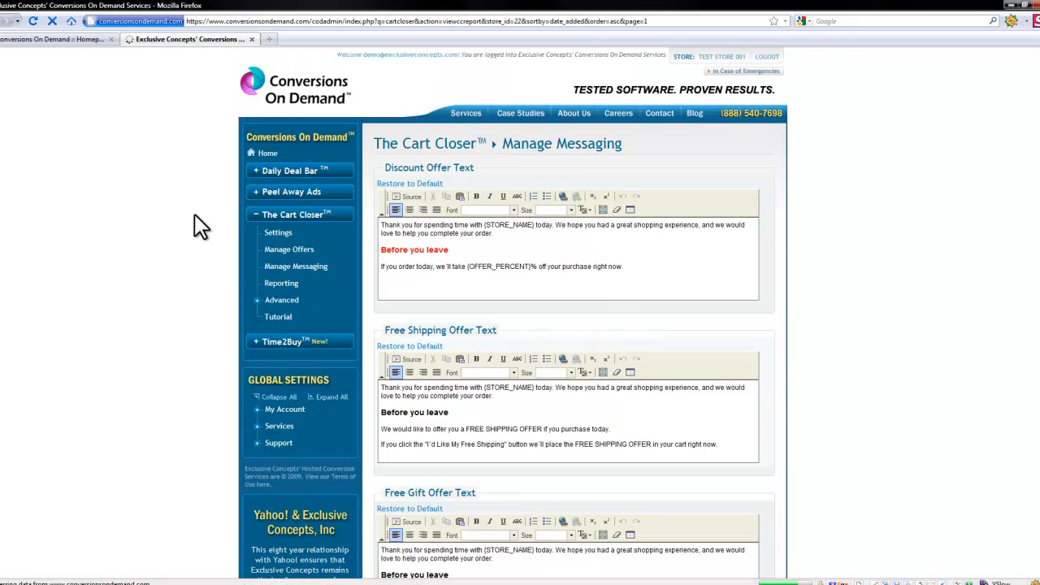